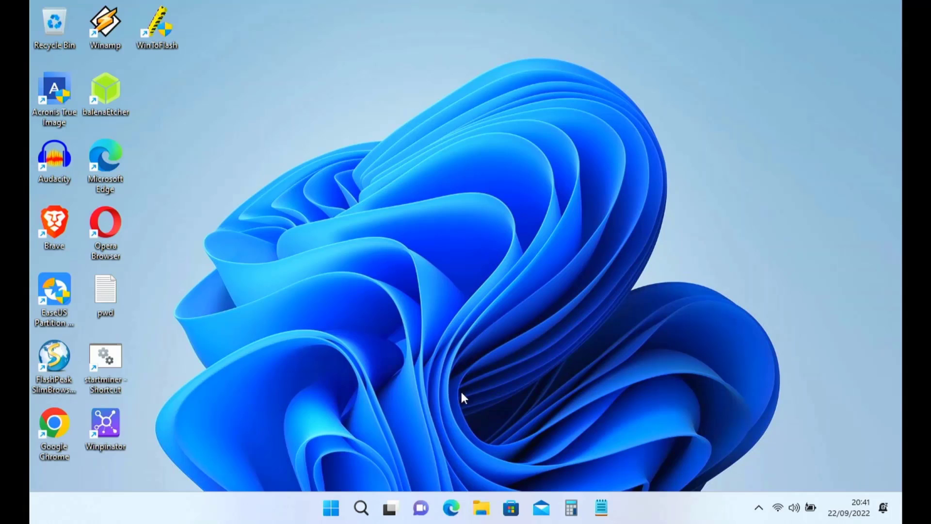
Open drive BOOTCAMP (C:) in File Explorer from This PC.
left_click(480, 509)
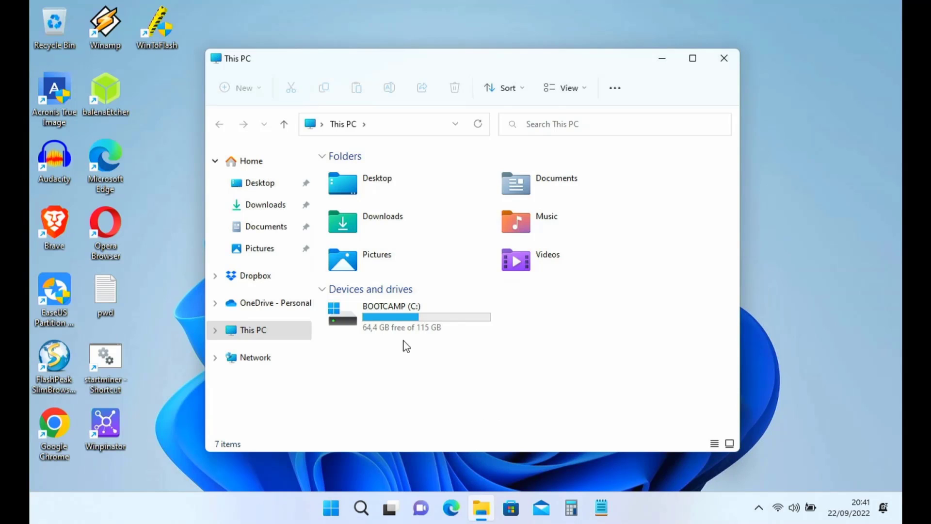
left_click(403, 325)
double_click(404, 325)
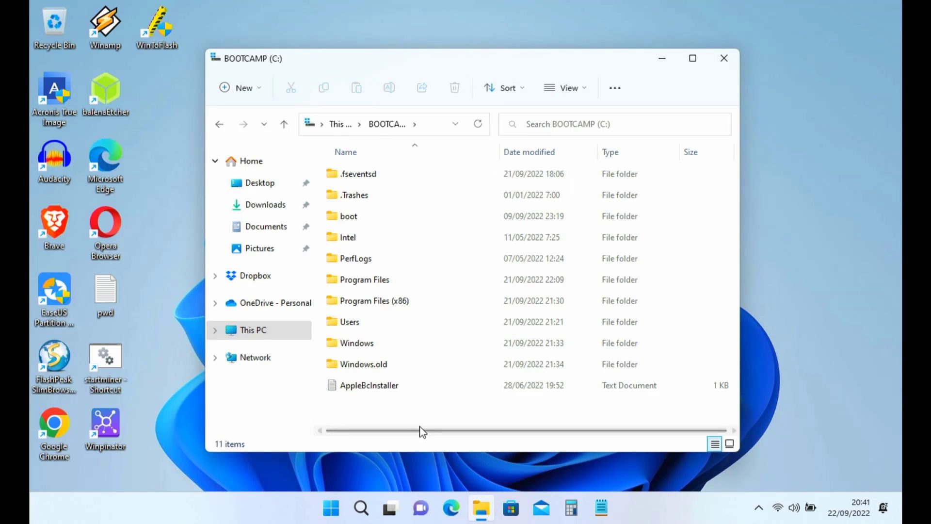
Check Windows.old's Properties, showing about 17.8 GB, and dismiss the dialog.
left_click(387, 370)
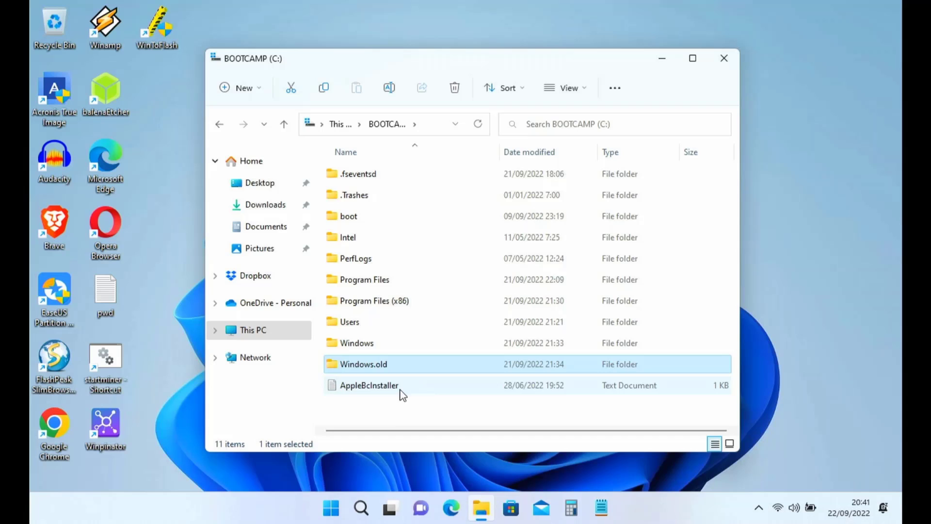
right_click(379, 368)
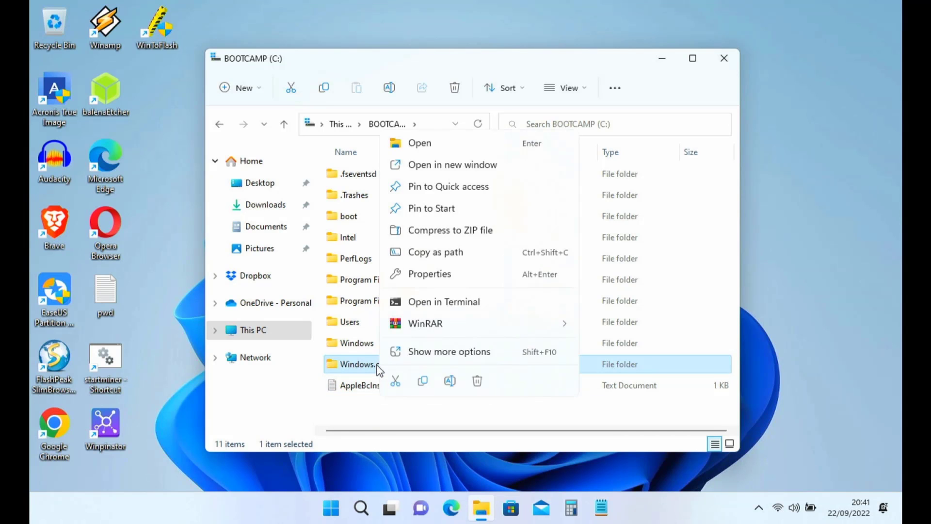
left_click(415, 273)
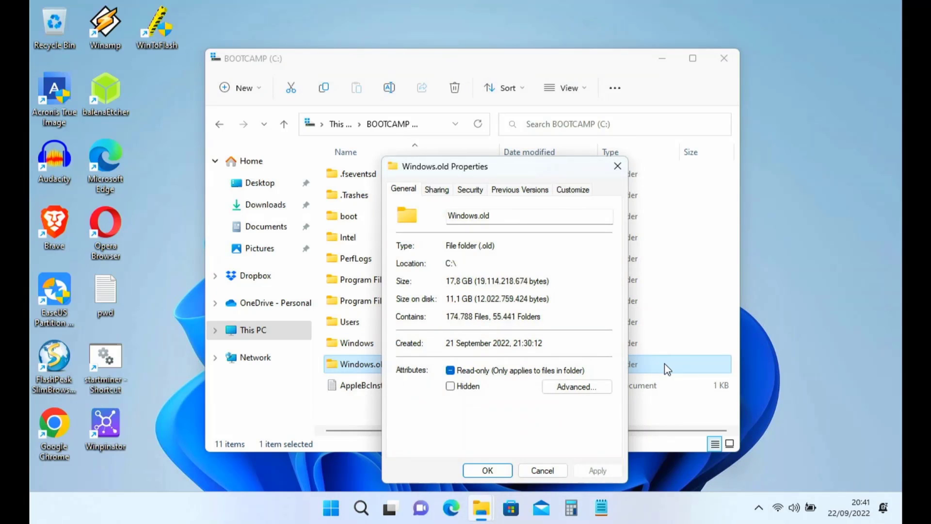
left_click(488, 470)
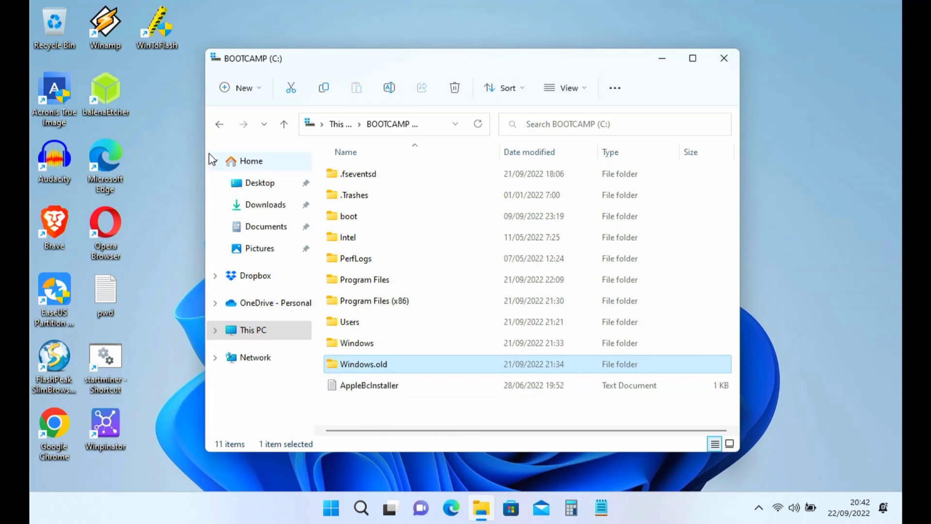
Return to This PC and view BOOTCAMP (C:) properties: 51,2 GB used, 64,4 GB free.
left_click(219, 124)
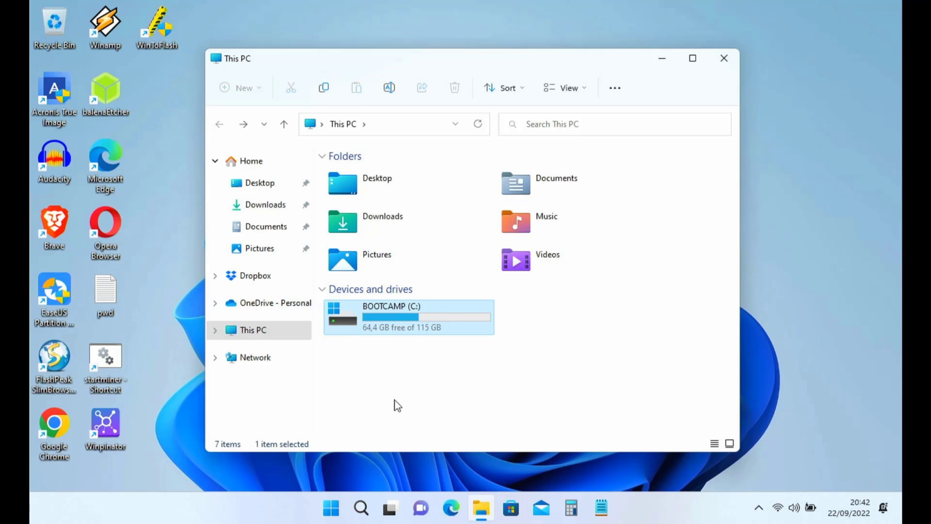
right_click(401, 324)
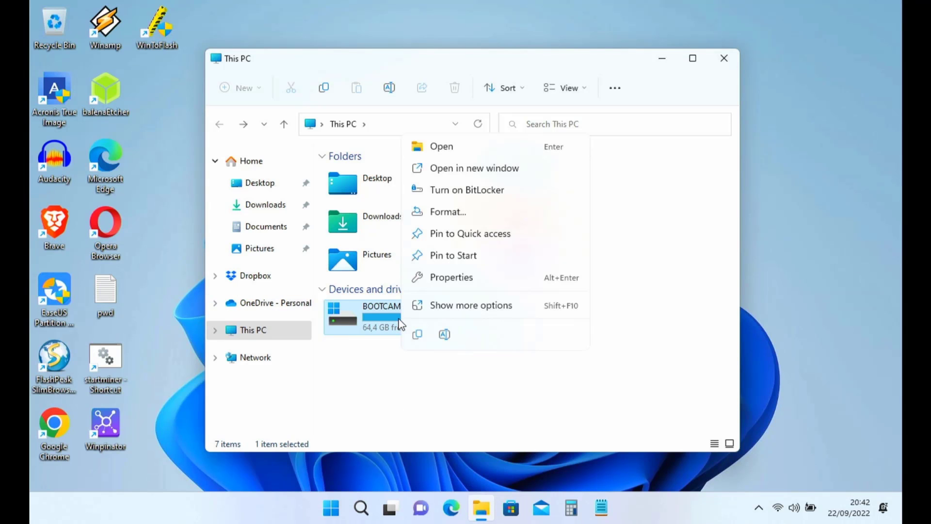
left_click(451, 277)
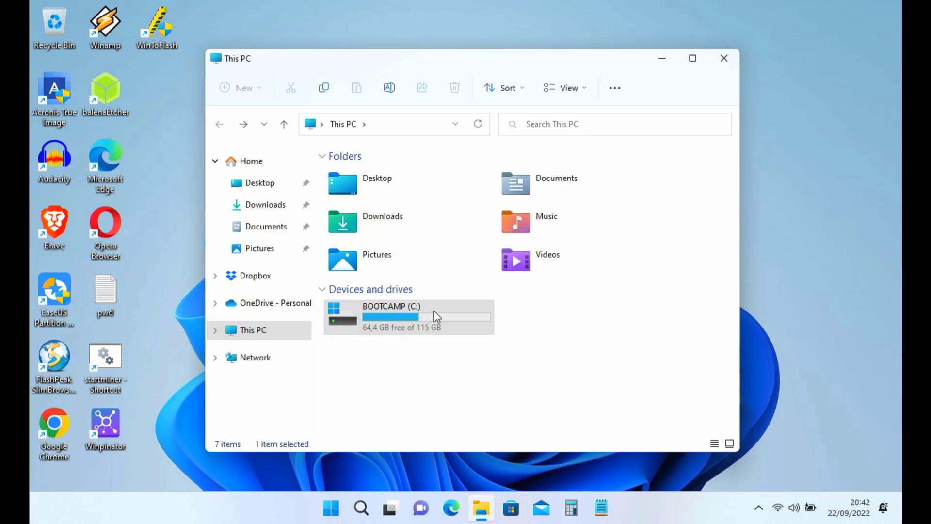
Close the Explorer window and go from drive C's properties to the Settings storage breakdown.
left_click(723, 59)
left_click_drag(534, 154, 527, 105)
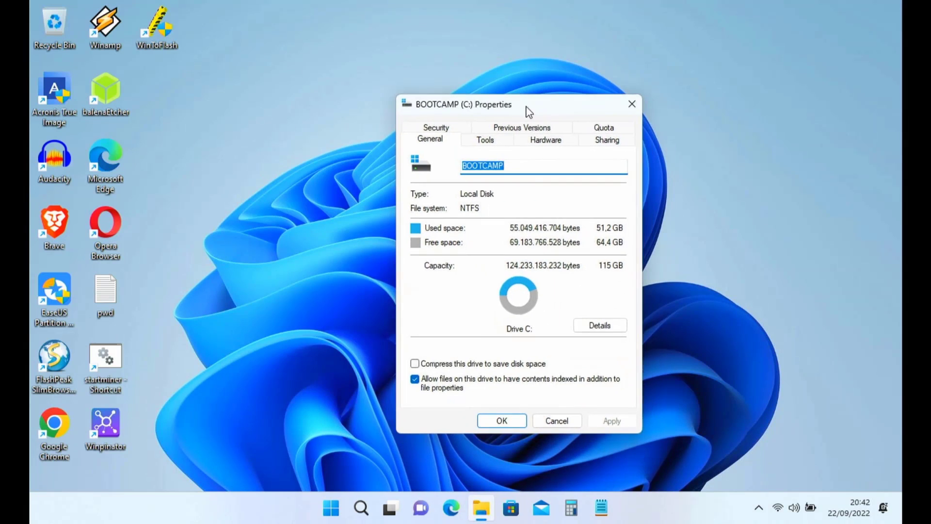
left_click(599, 325)
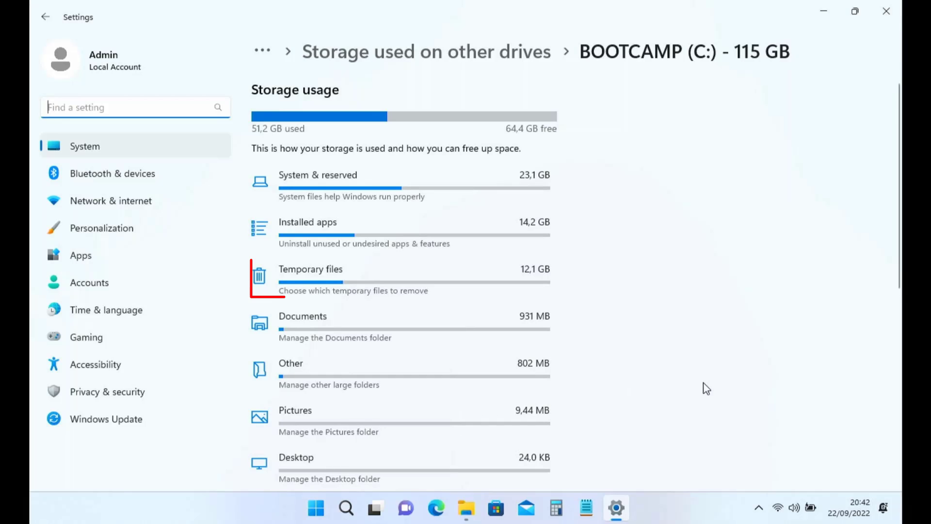
Show the Temporary files scan for drive C, listing Previous Windows installation(s) at 19.1 GB.
left_click(370, 289)
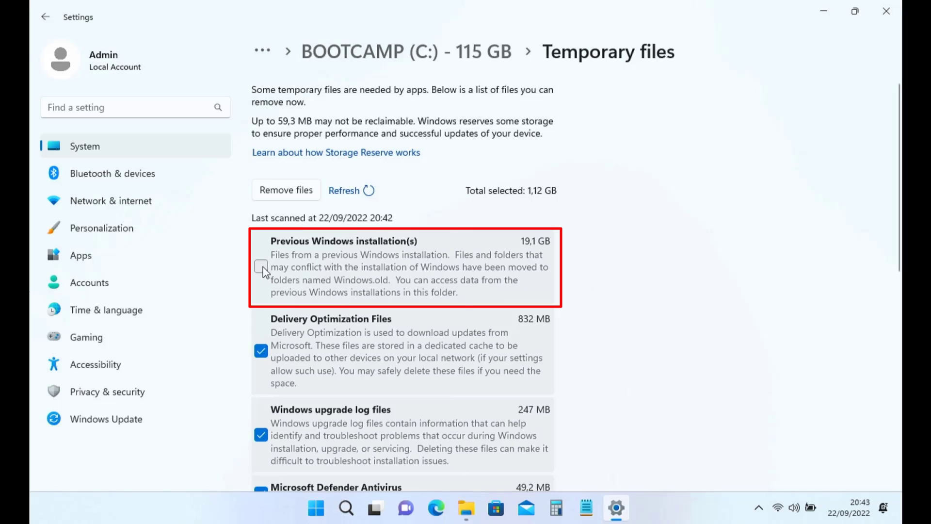
Tick Previous Windows installation(s), raising the selected total to 20,2 GB.
left_click(261, 266)
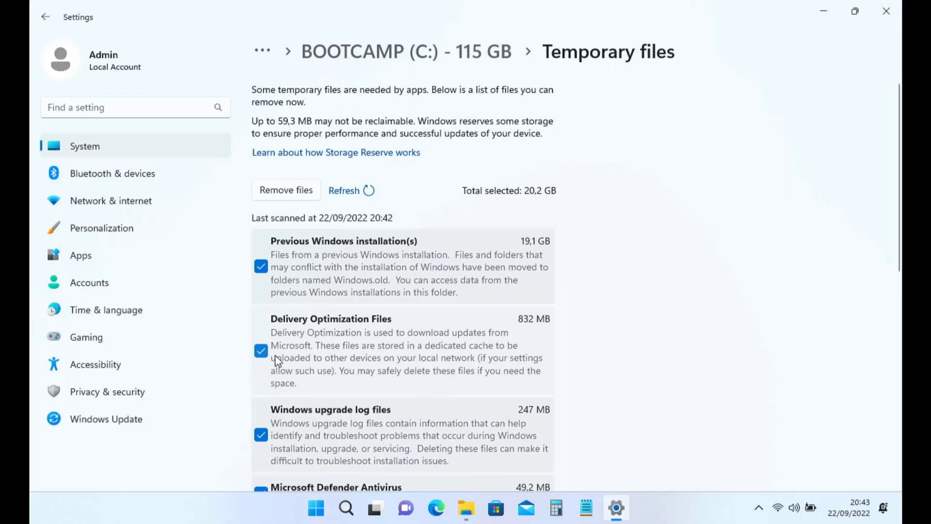
scroll(303, 359, "down", 2)
scroll(304, 359, "down", 2)
scroll(303, 359, "down", 2)
scroll(307, 353, "down", 2)
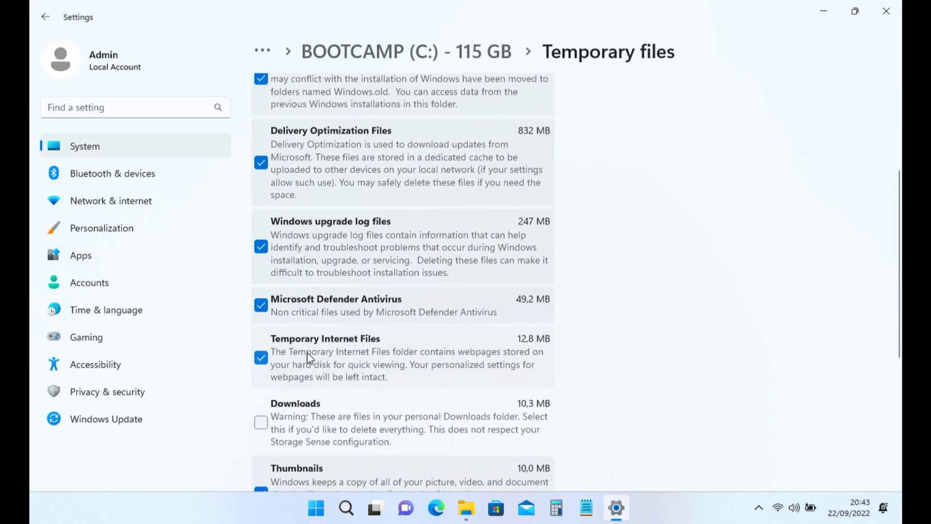
scroll(308, 352, "down", 1)
scroll(310, 356, "down", 1)
scroll(310, 356, "down", 1)
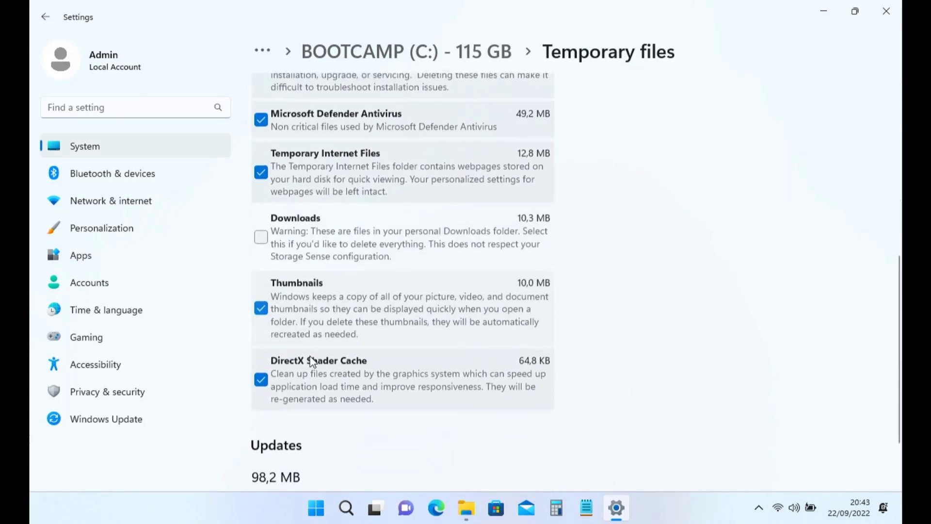
scroll(310, 356, "down", 1)
scroll(310, 356, "down", 1)
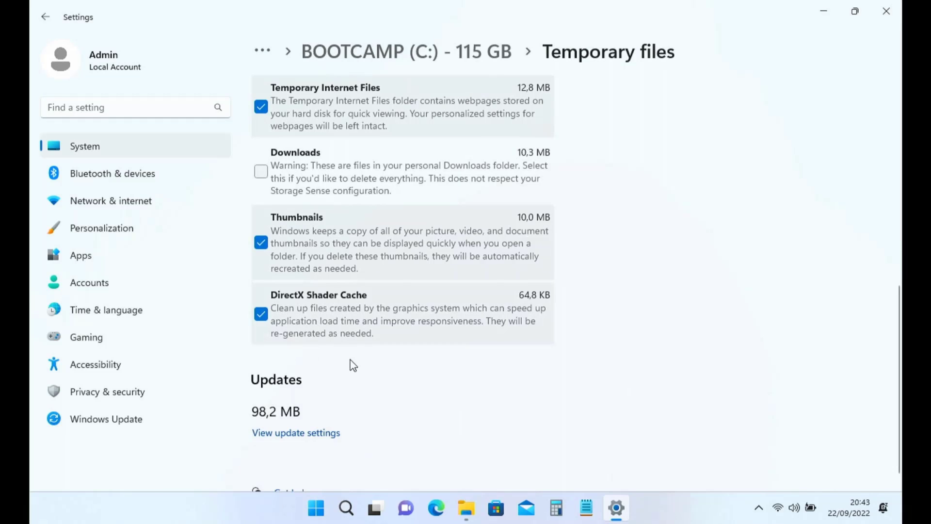
scroll(351, 360, "up", 2)
scroll(350, 360, "up", 1)
scroll(351, 360, "up", 2)
scroll(351, 359, "up", 2)
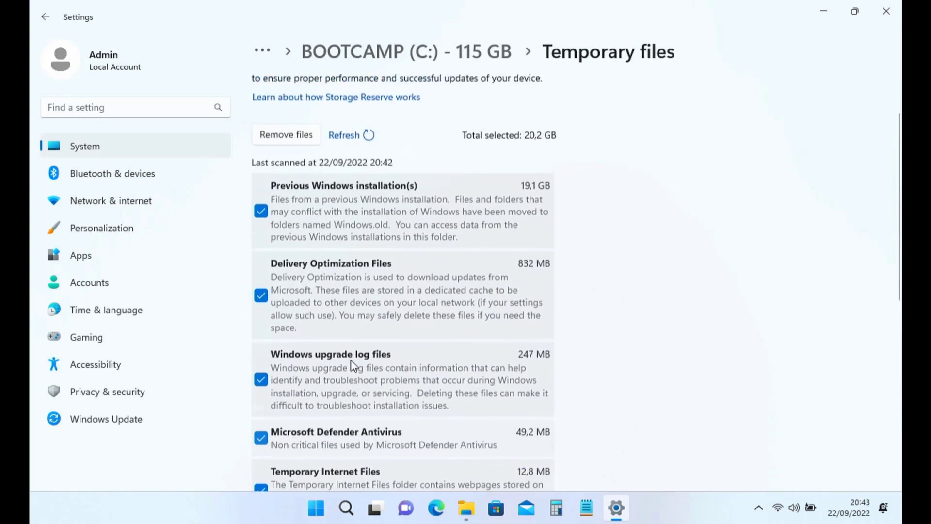
scroll(351, 359, "up", 1)
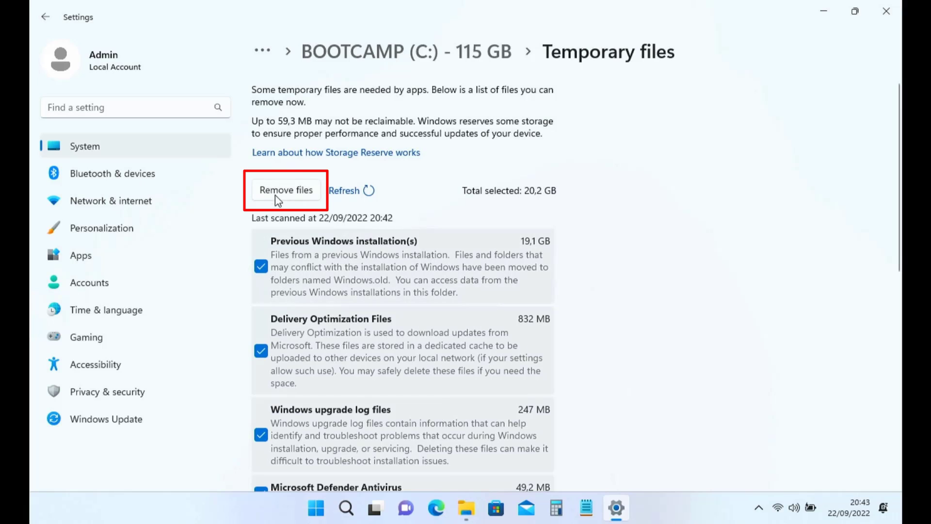
Remove the selected temporary files and confirm their permanent deletion.
left_click(295, 196)
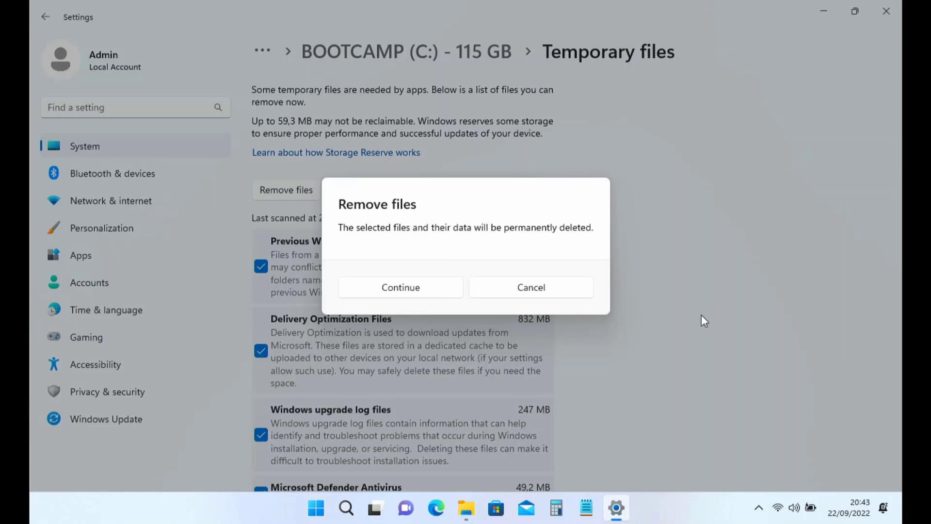
left_click(408, 287)
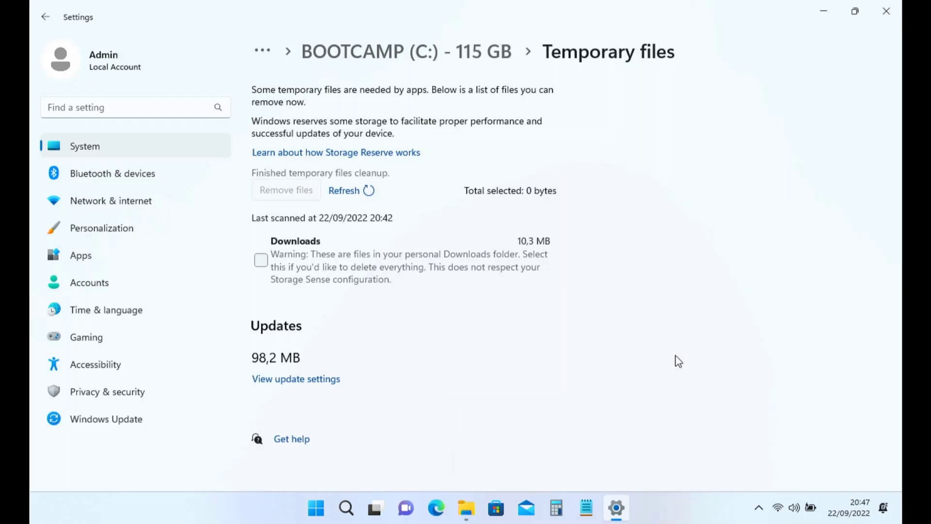
Close Settings and drive C's properties once the cleanup shows 77,0 GB free.
left_click(885, 17)
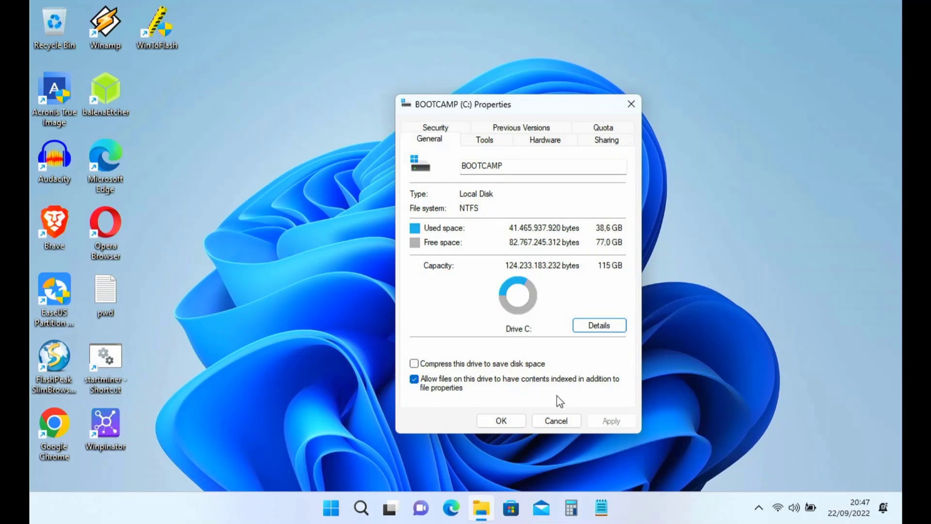
left_click(501, 420)
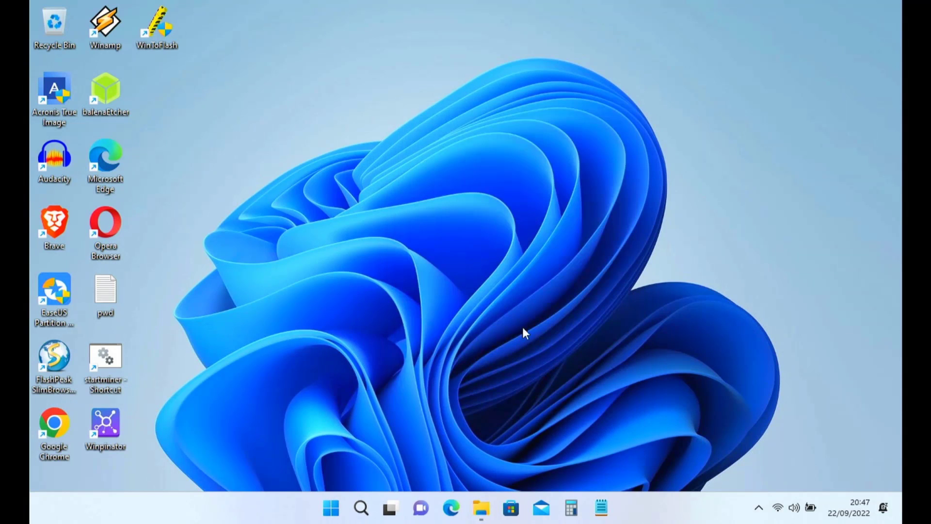
Reopen File Explorer on BOOTCAMP (C:) to confirm Windows.old is gone.
left_click(481, 507)
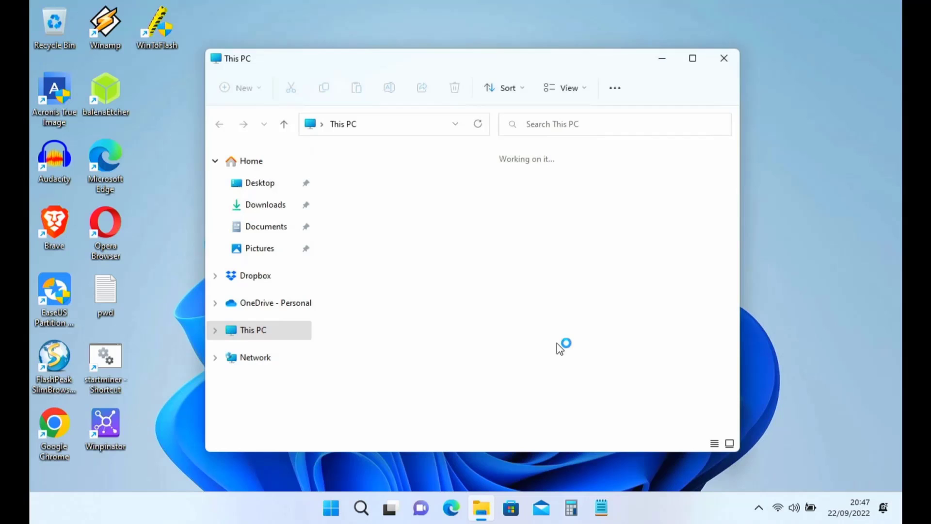
double_click(404, 316)
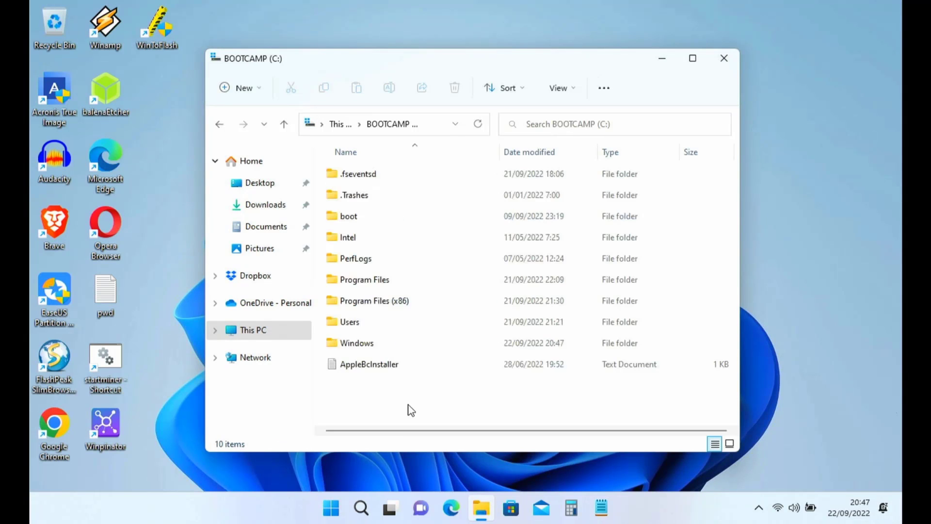